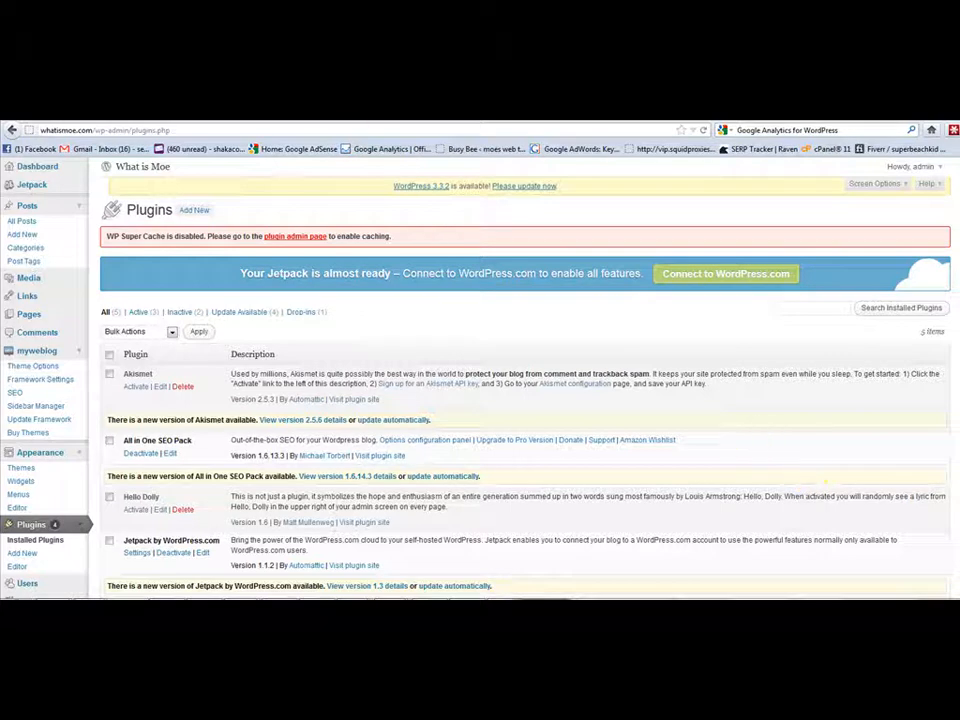
- Sign in to the Gmail account and start signing up for Google Analytics
{"action": "left_click", "coordinate": [120, 116]}
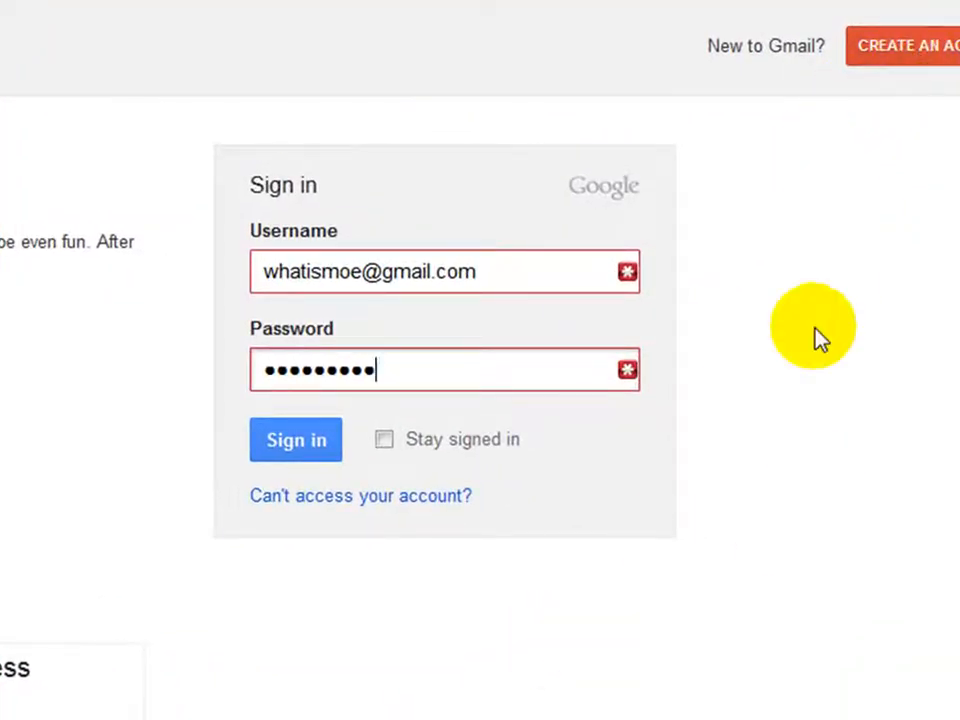
{"action": "left_click", "coordinate": [283, 448]}
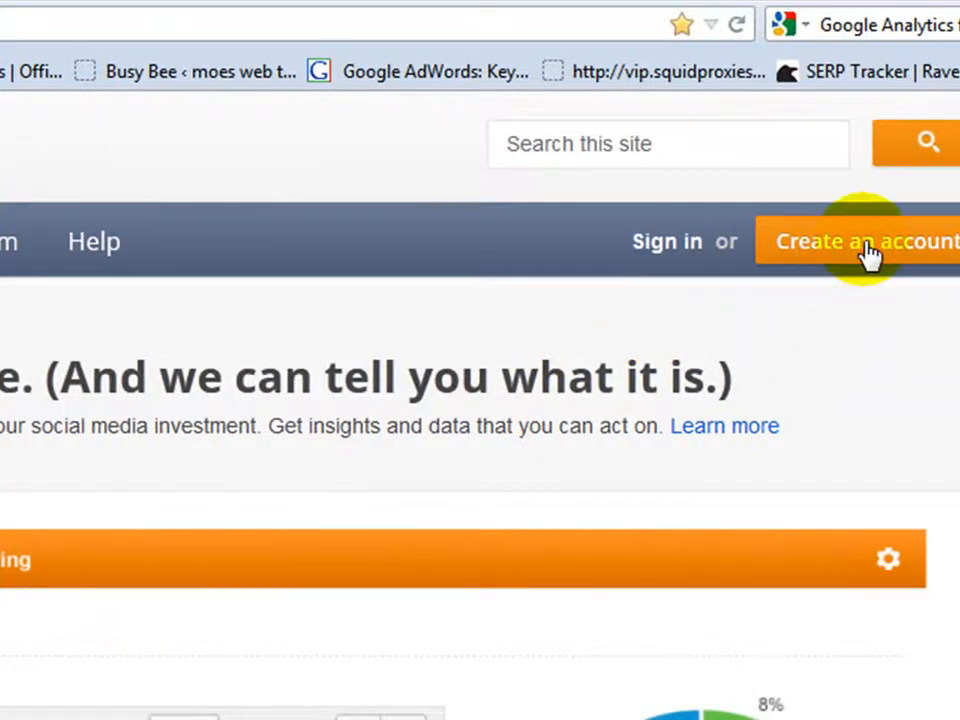
{"action": "left_click", "coordinate": [869, 253]}
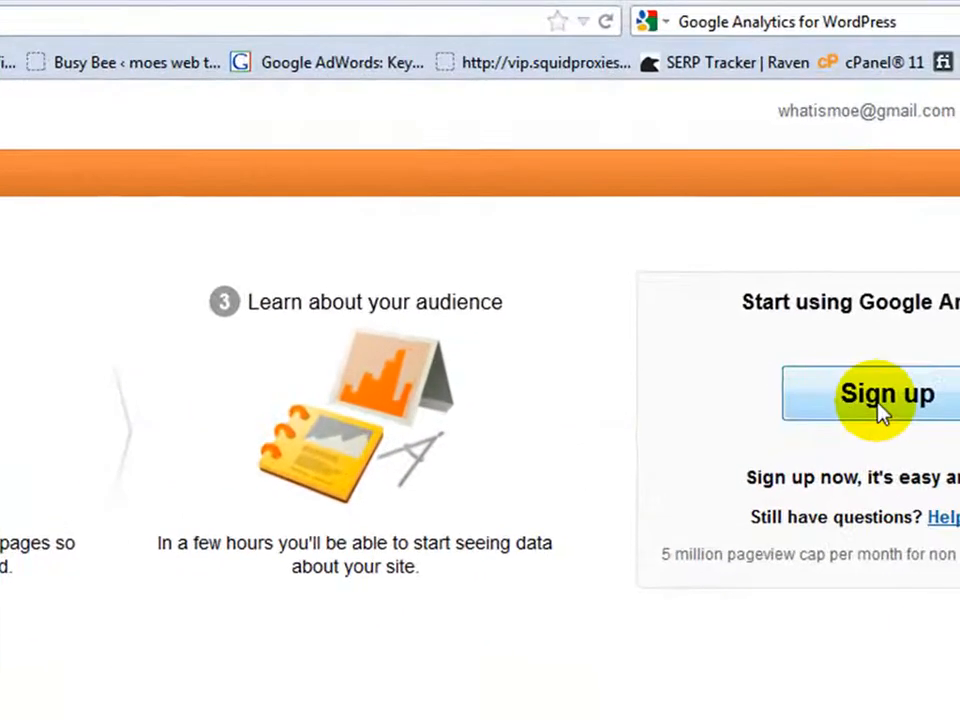
{"action": "left_click", "coordinate": [884, 410]}
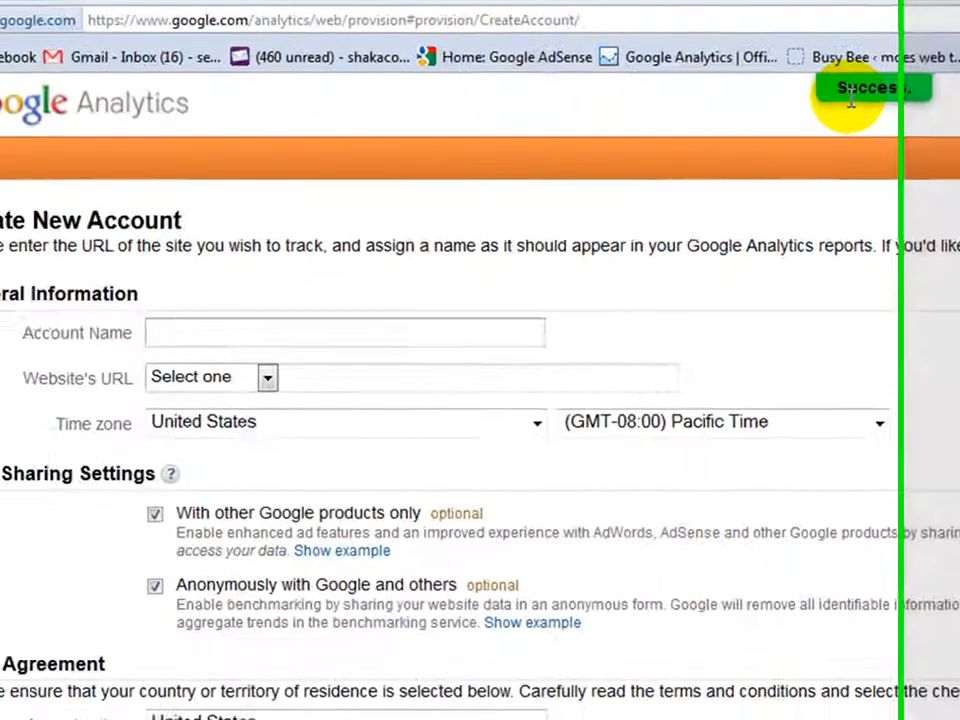
{"action": "left_click", "coordinate": [255, 329]}
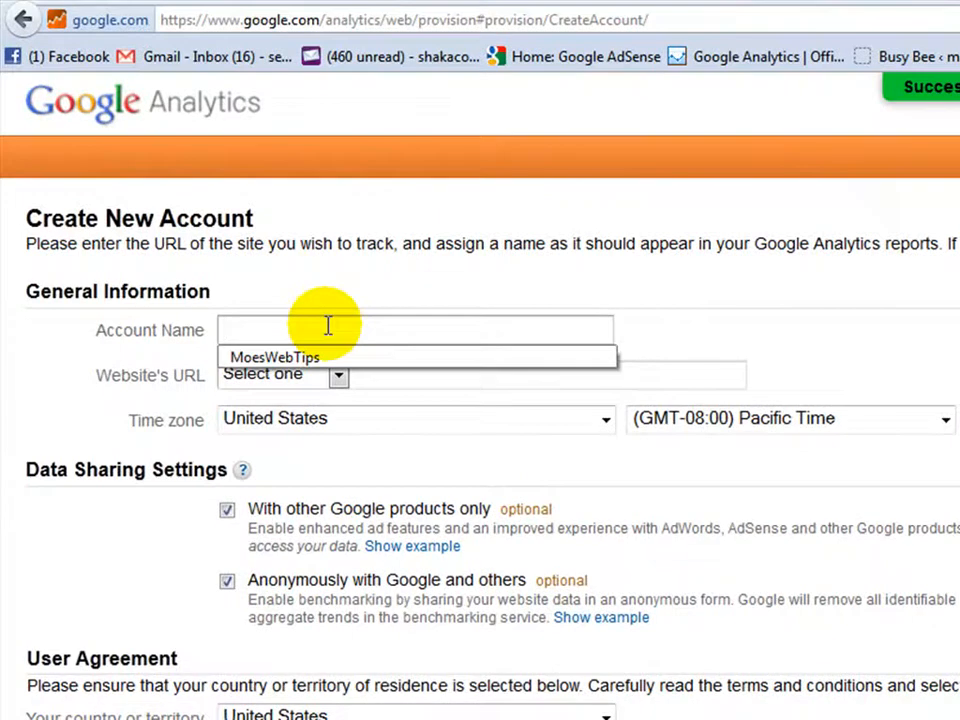
{"action": "type", "text": "Wha"}
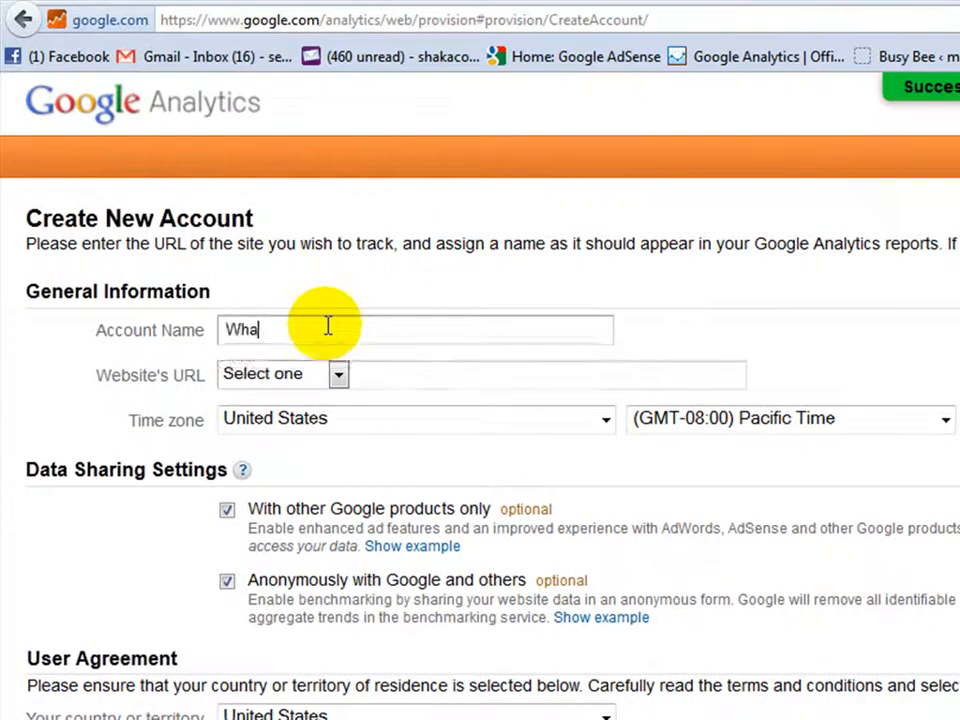
{"action": "type", "text": "t is Moe"}
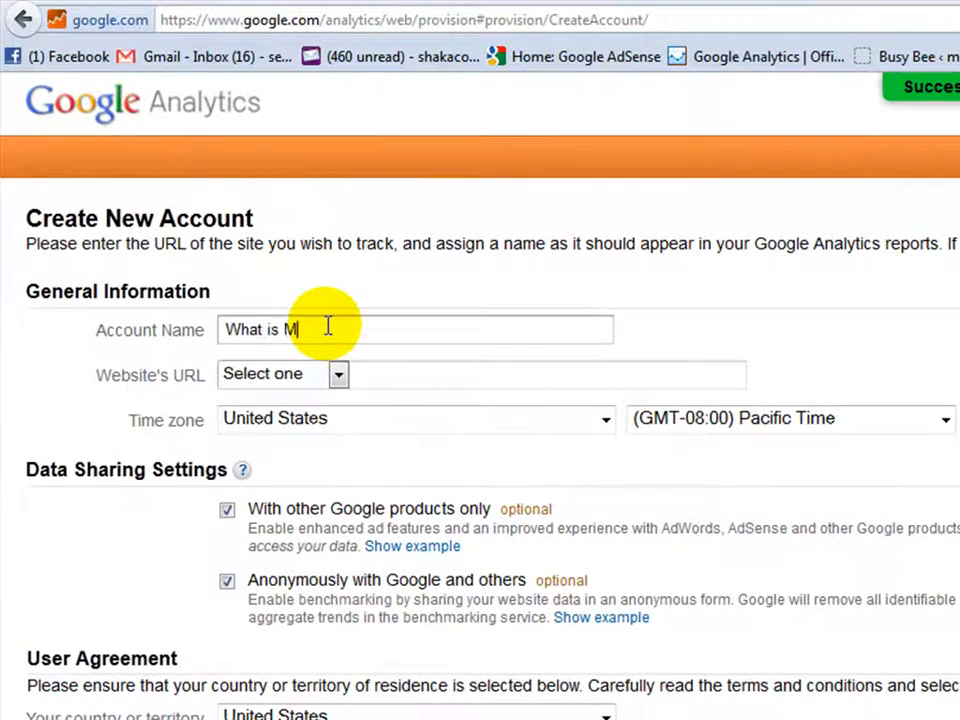
{"action": "left_click", "coordinate": [339, 375]}
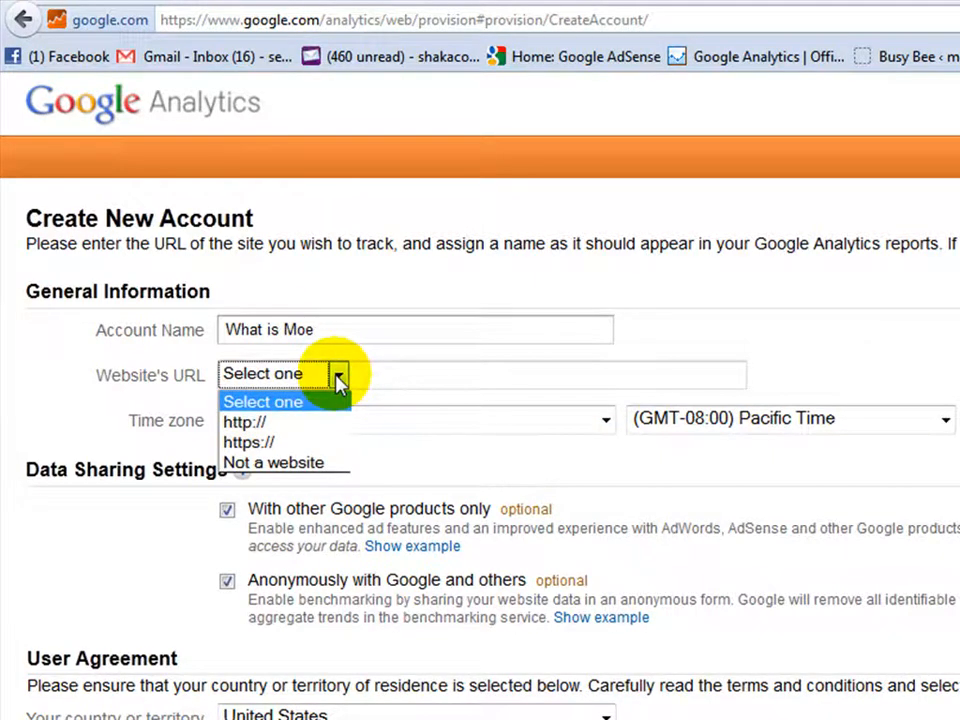
{"action": "left_click", "coordinate": [265, 422]}
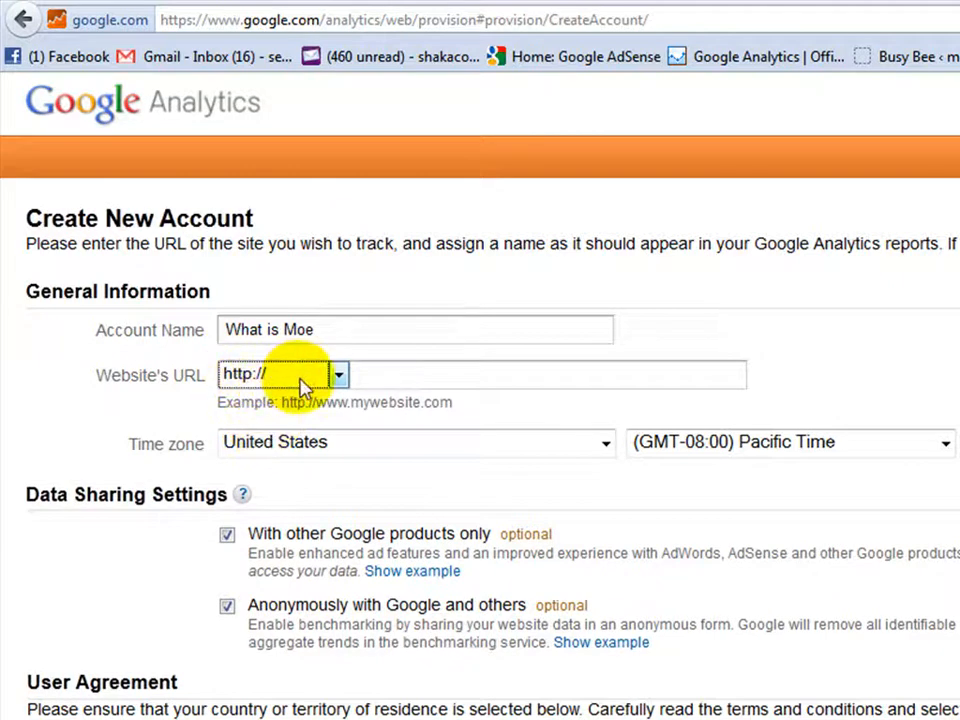
{"action": "left_click", "coordinate": [339, 376]}
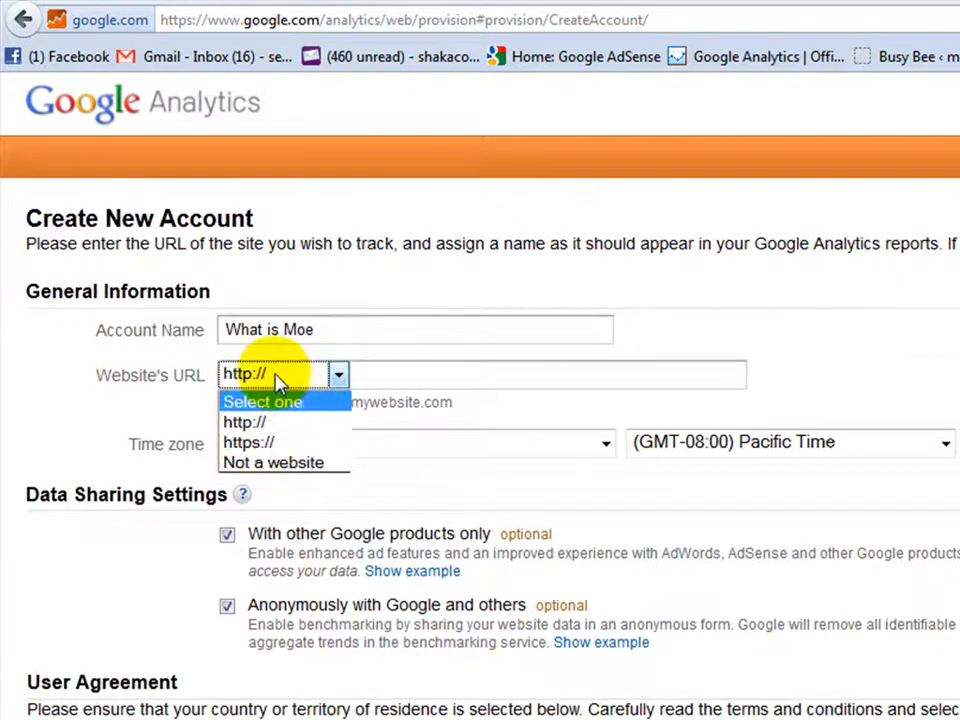
{"action": "left_click", "coordinate": [235, 420]}
{"action": "left_click", "coordinate": [407, 371]}
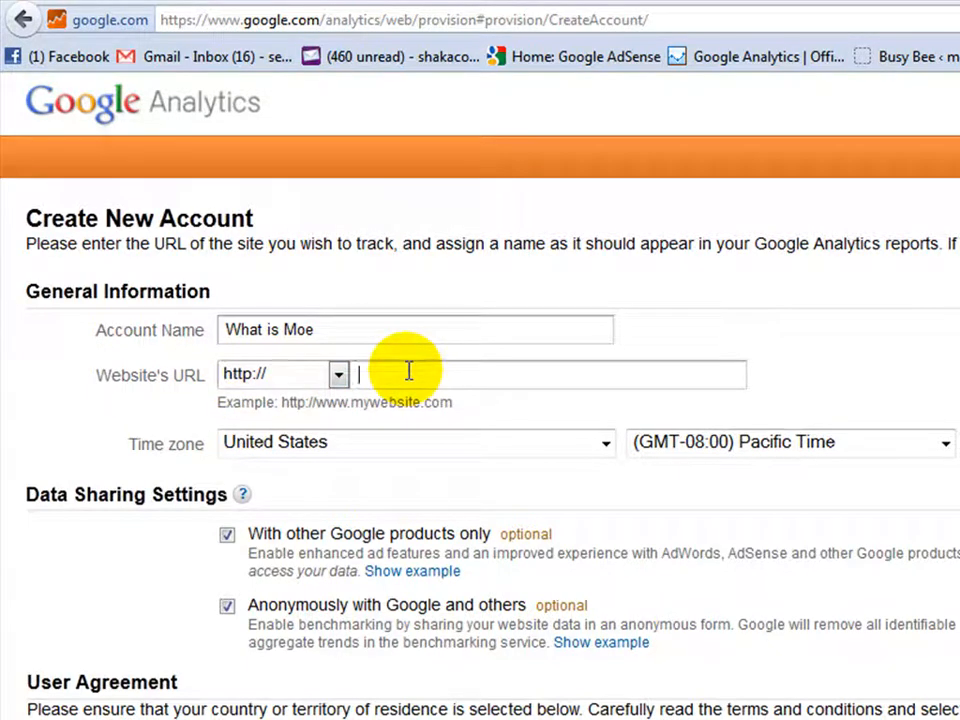
{"action": "type", "text": "whatismoe .com"}
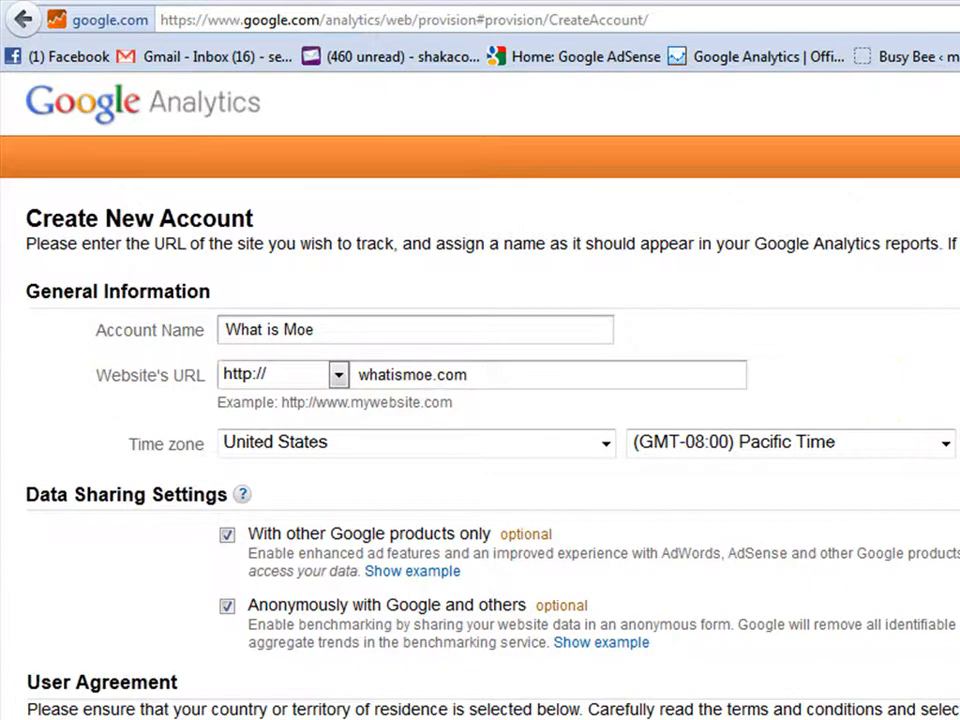
- Agree to the Google Analytics terms and conditions and create the account
{"action": "scroll", "coordinate": [480, 400], "scroll_direction": "down", "scroll_amount": 5}
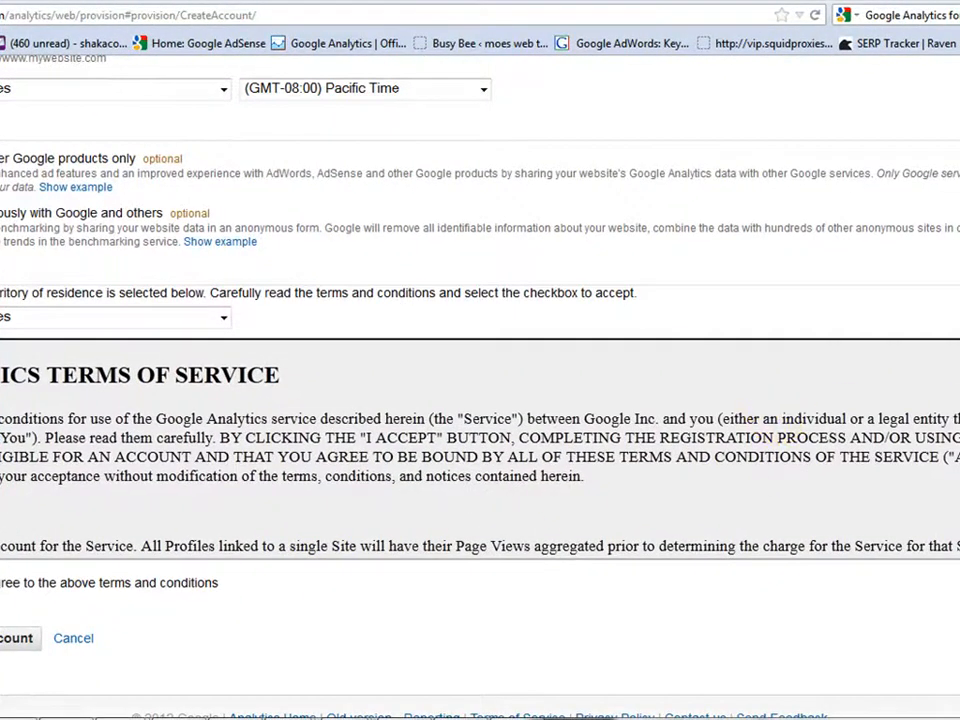
{"action": "scroll", "coordinate": [480, 450], "scroll_direction": "down", "scroll_amount": 15}
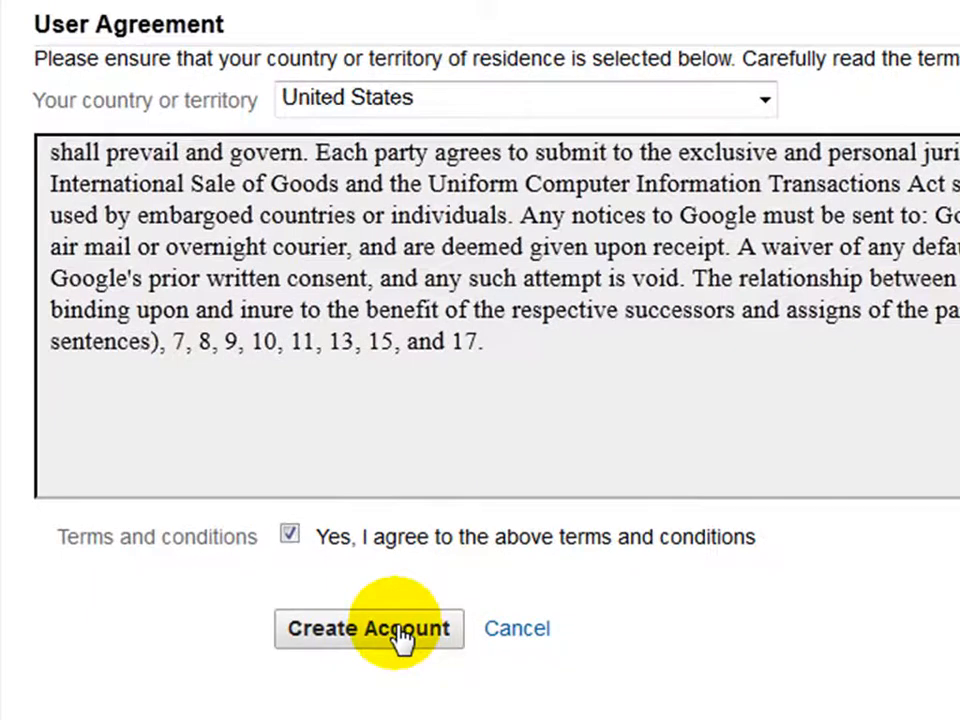
{"action": "left_click", "coordinate": [398, 630]}
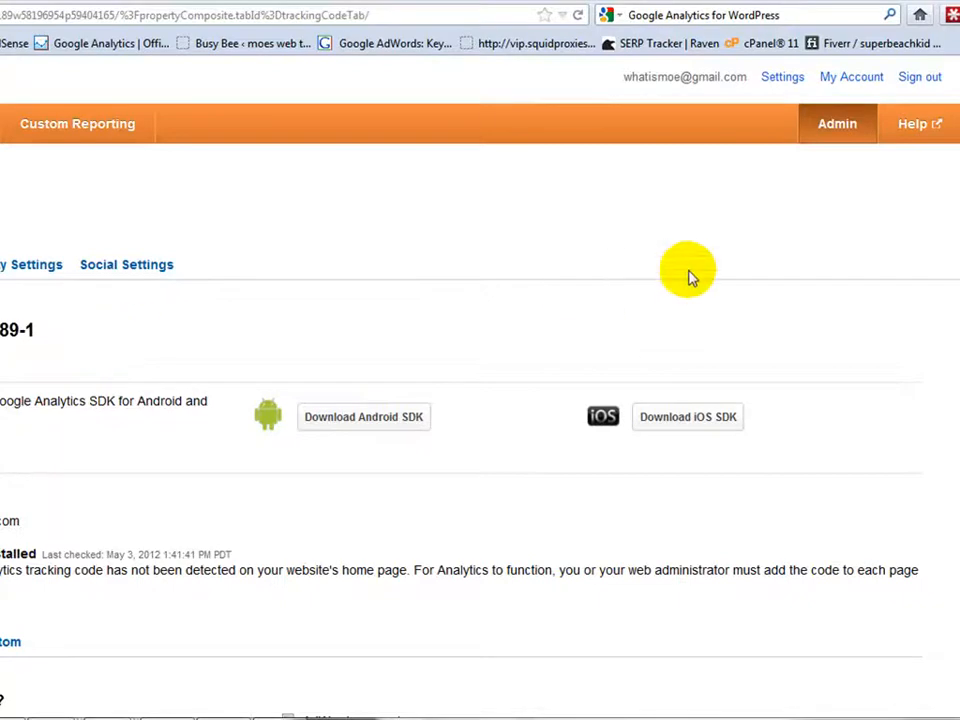
- Select the tracking ID of the new What is Moe property
{"action": "scroll", "coordinate": [690, 272], "scroll_direction": "down", "scroll_amount": 2}
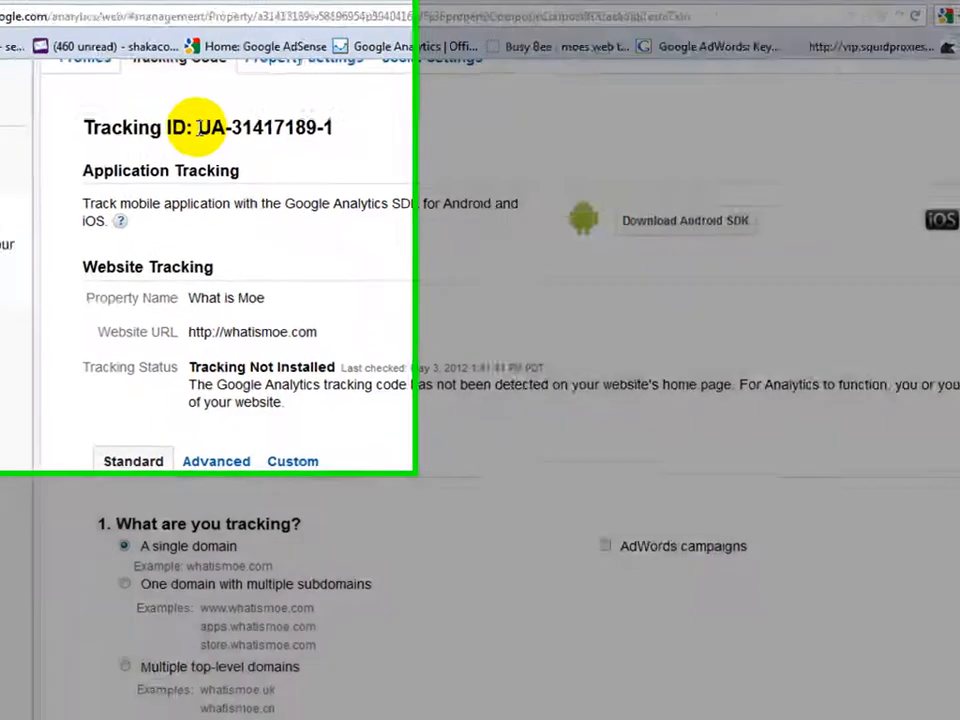
{"action": "left_click_drag", "start_coordinate": [200, 128], "coordinate": [334, 128]}
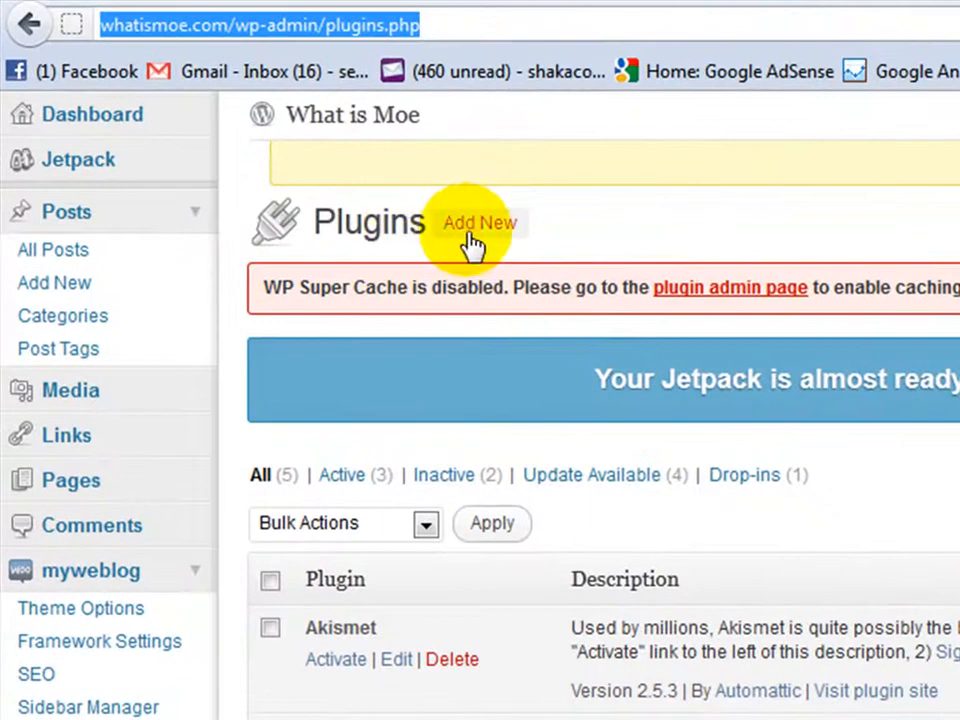
- Switch to the WordPress admin and search for new plugins with the term "Google Analytics for WordPress"
{"action": "left_click", "coordinate": [481, 224]}
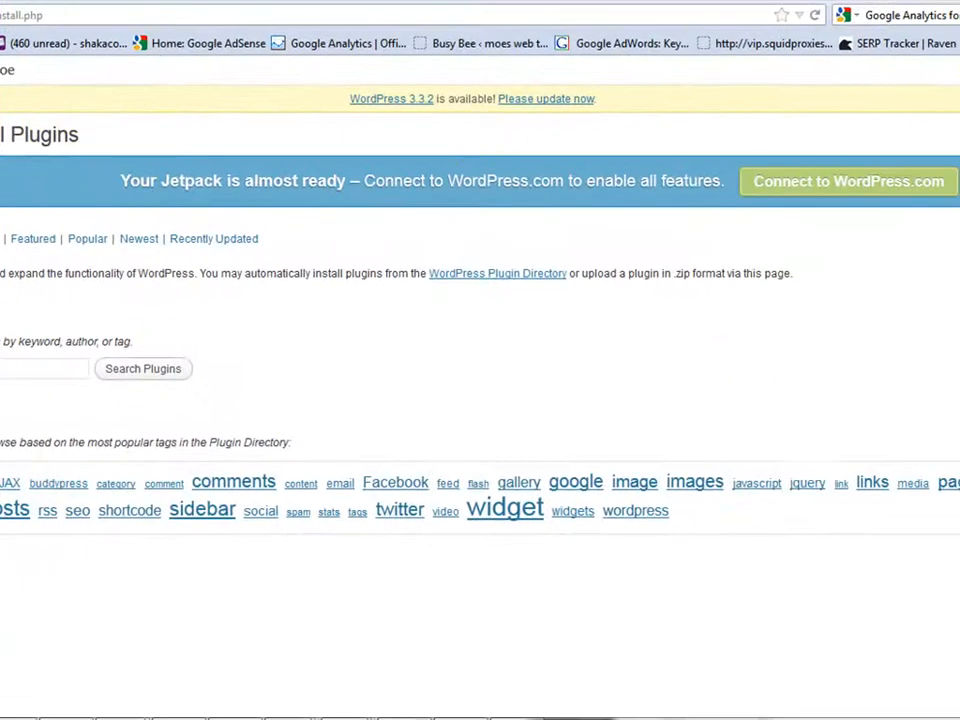
{"action": "left_click", "coordinate": [885, 15]}
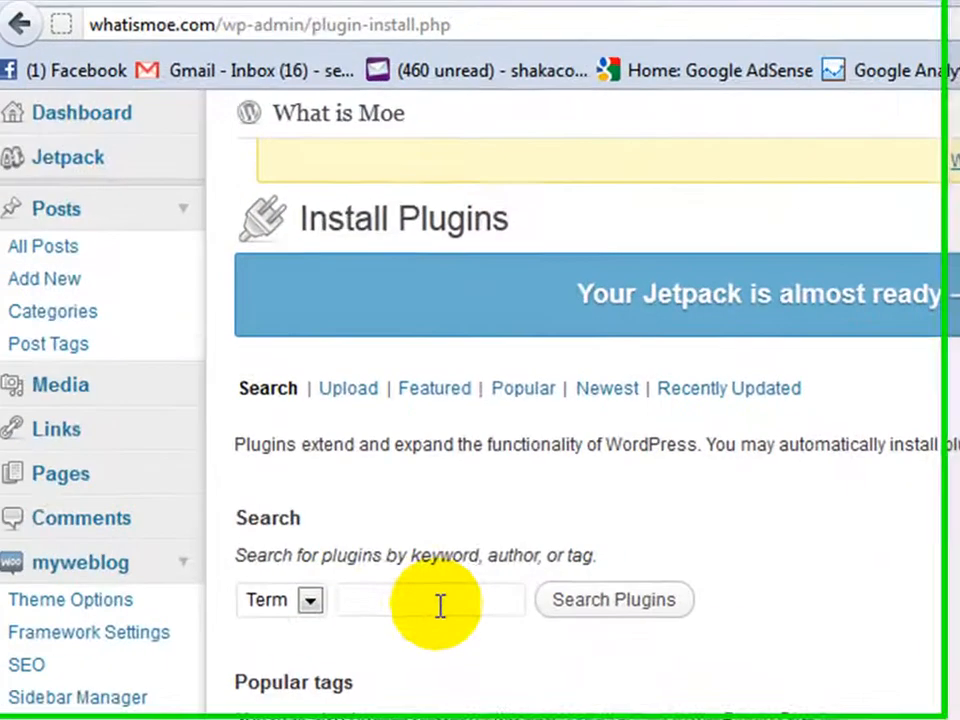
{"action": "left_click", "coordinate": [8, 373]}
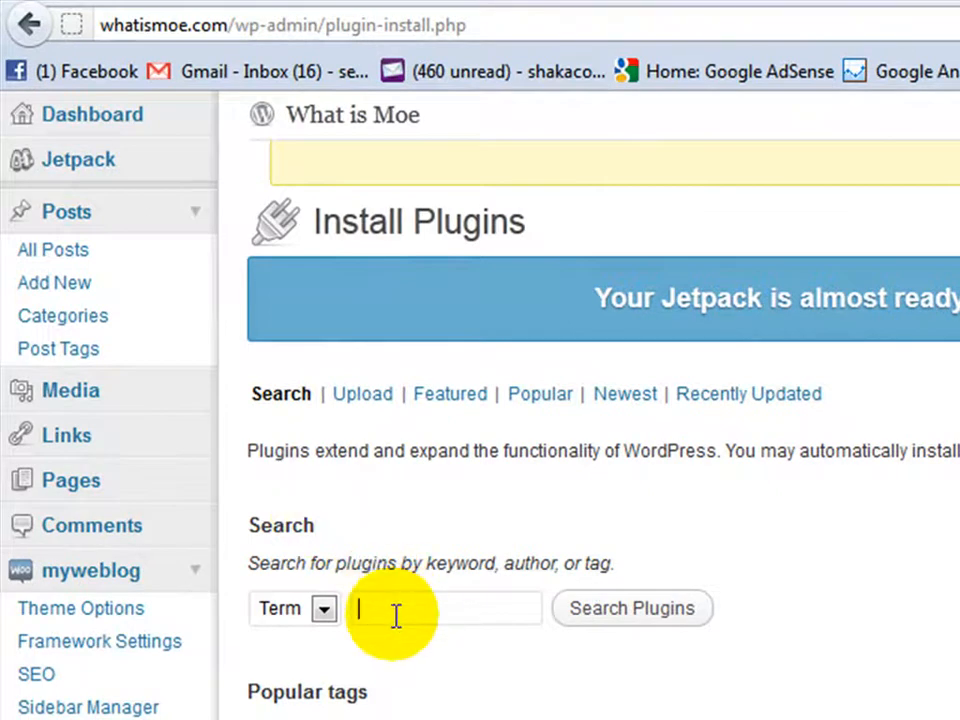
{"action": "type", "text": "Google Analytics for WordPress"}
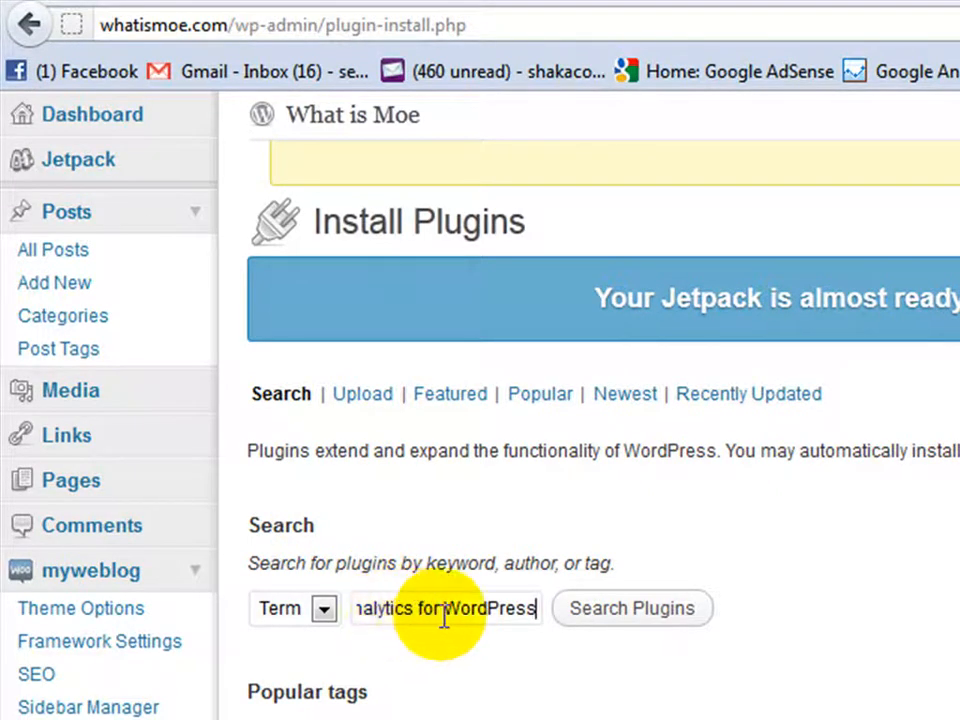
{"action": "left_click", "coordinate": [631, 610]}
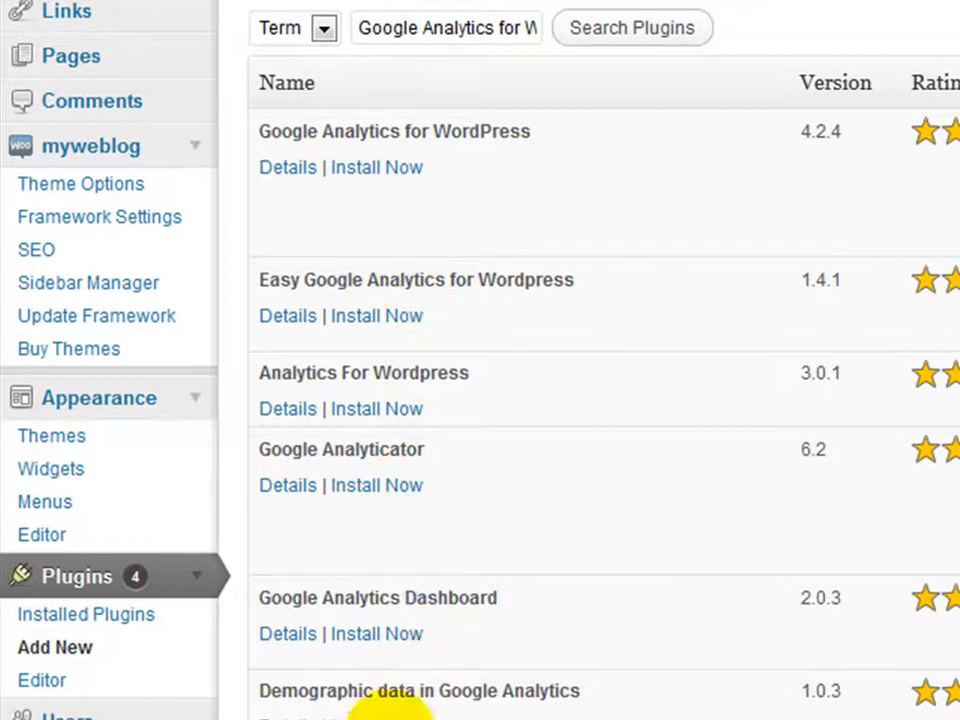
- Install the Google Analytics for WordPress 4.2.4 plugin and activate it
{"action": "left_click", "coordinate": [369, 172]}
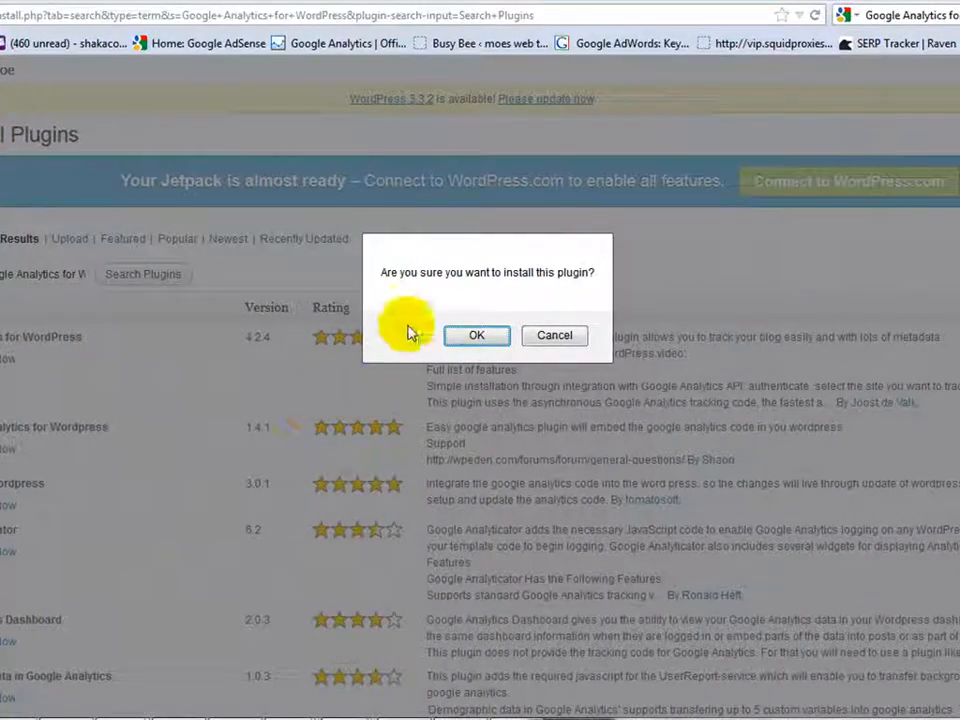
{"action": "left_click", "coordinate": [468, 334]}
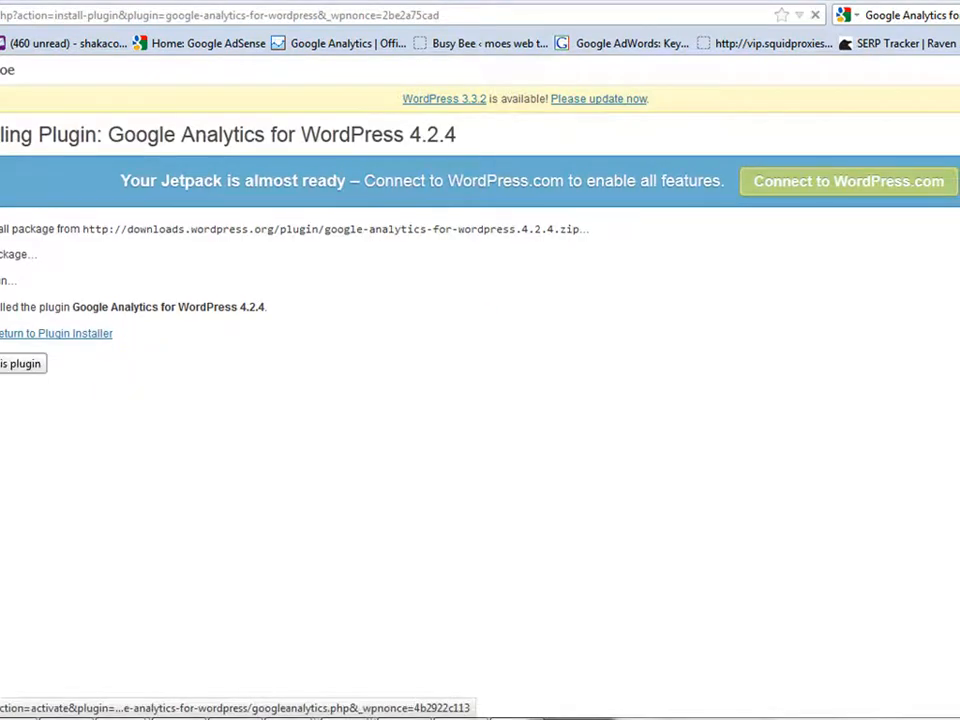
{"action": "left_click", "coordinate": [20, 363]}
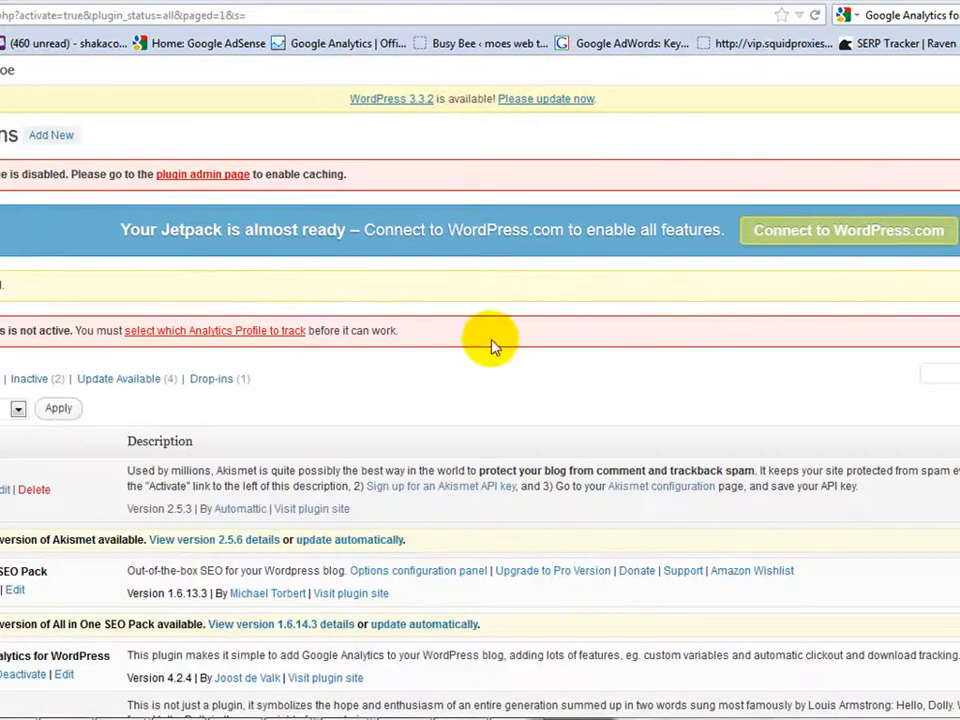
- Open the Google Analytics plugin's configuration and enable manual entry of the UA code
{"action": "scroll", "coordinate": [480, 400], "scroll_direction": "down", "scroll_amount": 5}
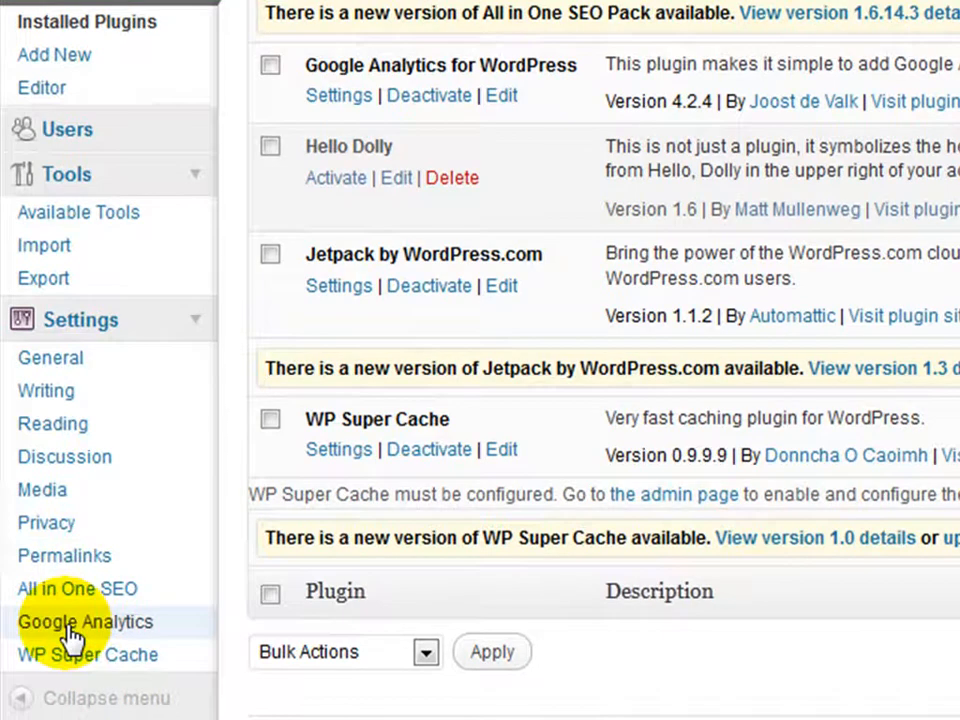
{"action": "left_click", "coordinate": [68, 626]}
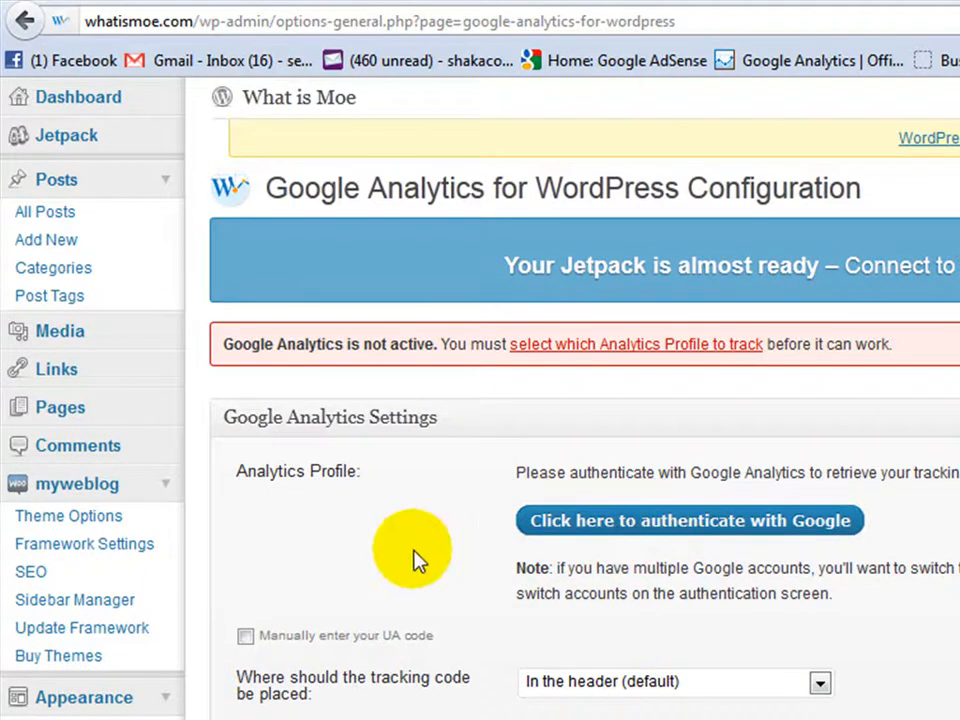
{"action": "left_click", "coordinate": [245, 637]}
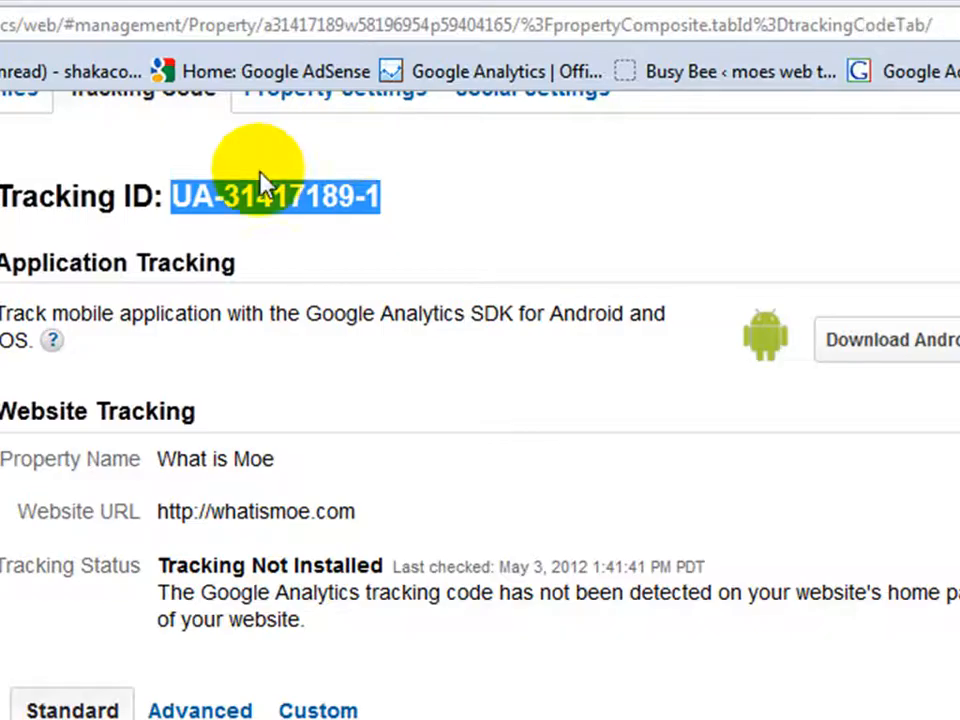
- Copy the property's tracking ID from Google Analytics and paste it as the UA code in the WordPress plugin's settings
{"action": "left_click", "coordinate": [172, 200]}
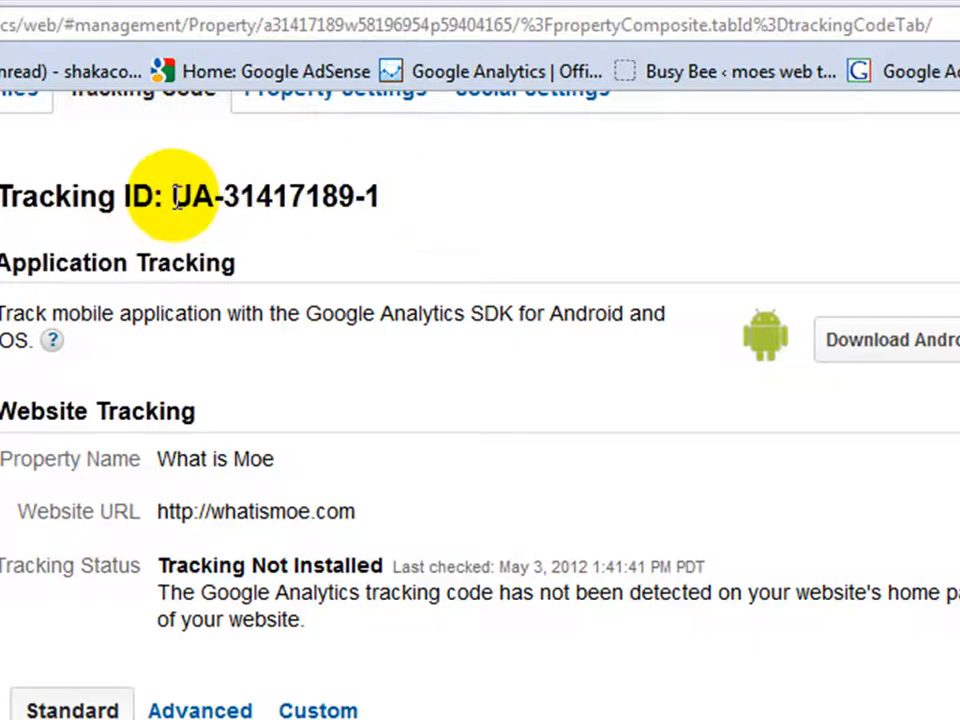
{"action": "left_click_drag", "start_coordinate": [172, 198], "coordinate": [415, 203]}
{"action": "key", "text": "ctrl+c"}
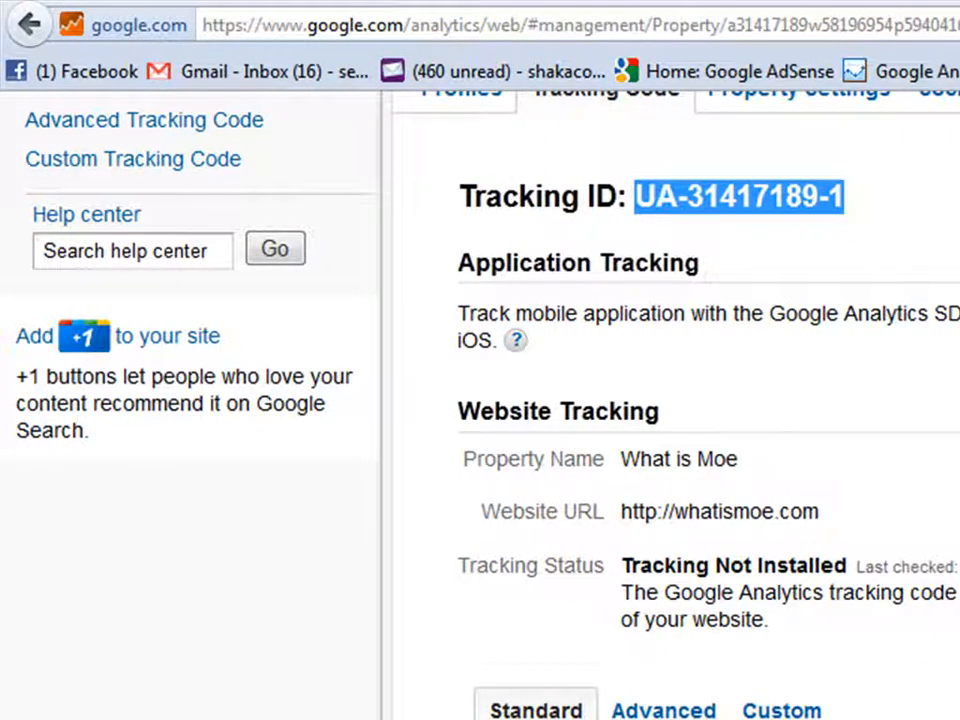
{"action": "left_click", "coordinate": [176, 2]}
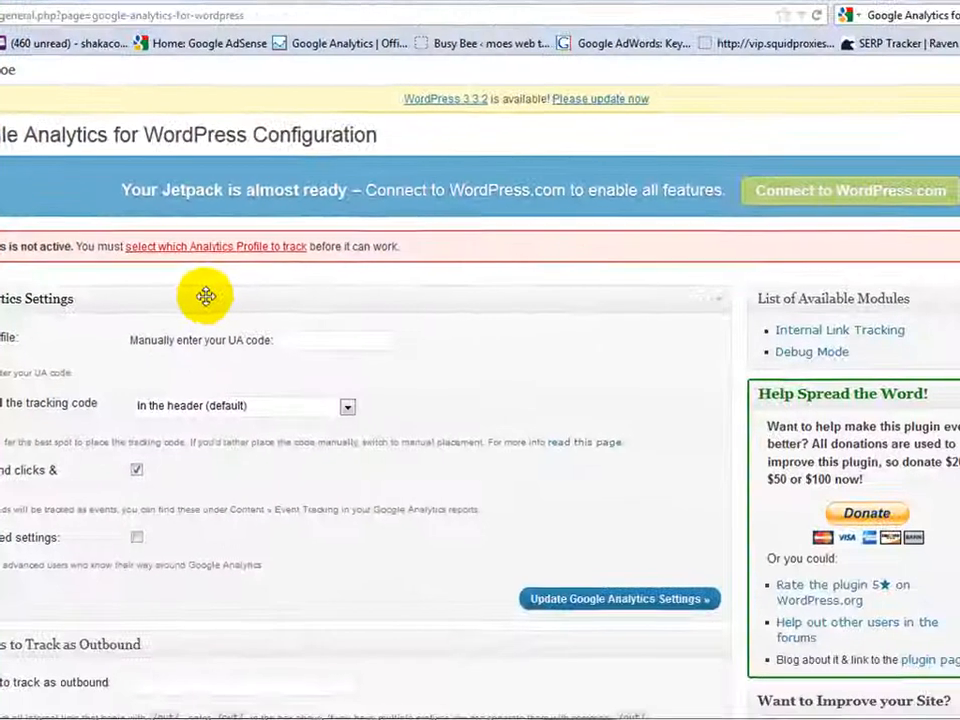
{"action": "left_click", "coordinate": [290, 342]}
{"action": "key", "text": "ctrl+v"}
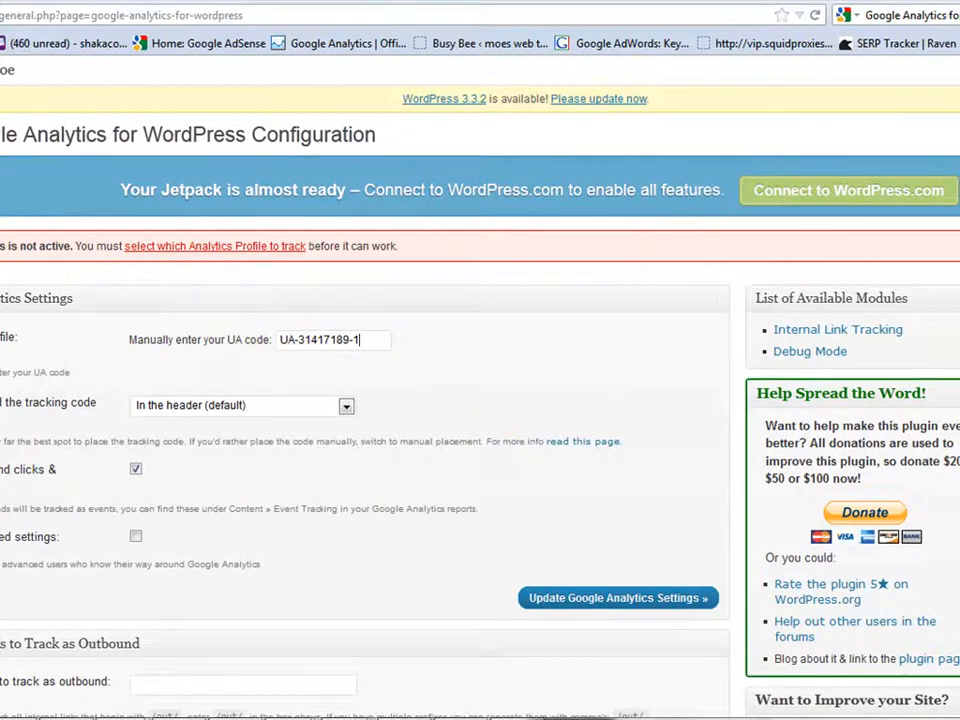
- Review the remaining plugin options and save the updated Google Analytics settings
{"action": "scroll", "coordinate": [360, 380], "scroll_direction": "down", "scroll_amount": 8}
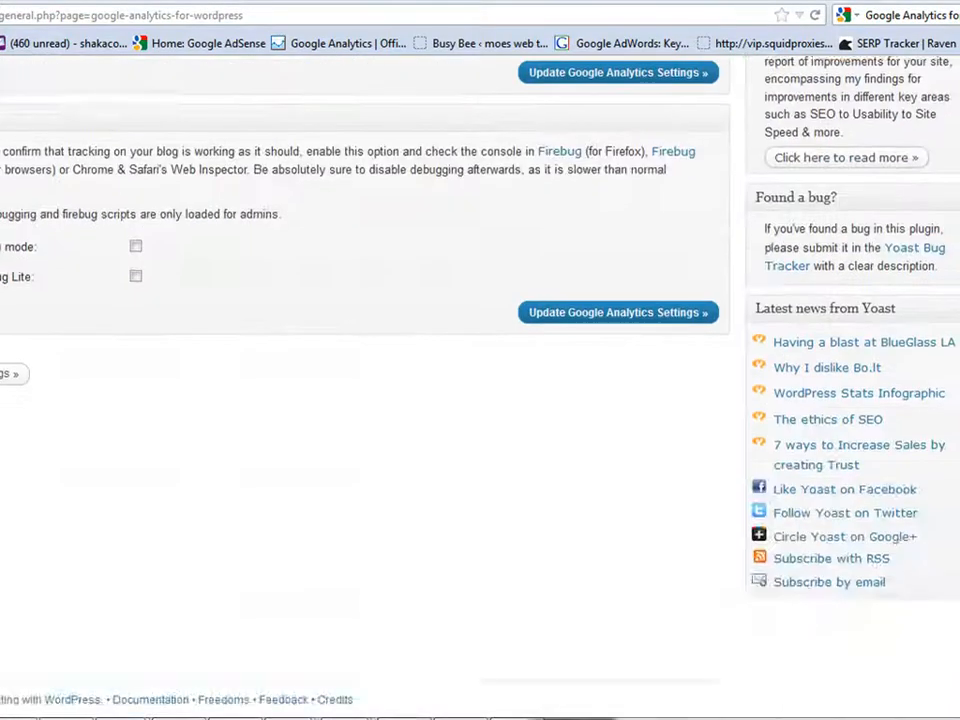
{"action": "scroll", "coordinate": [360, 380], "scroll_direction": "up", "scroll_amount": 5}
{"action": "scroll", "coordinate": [360, 380], "scroll_direction": "up", "scroll_amount": 3}
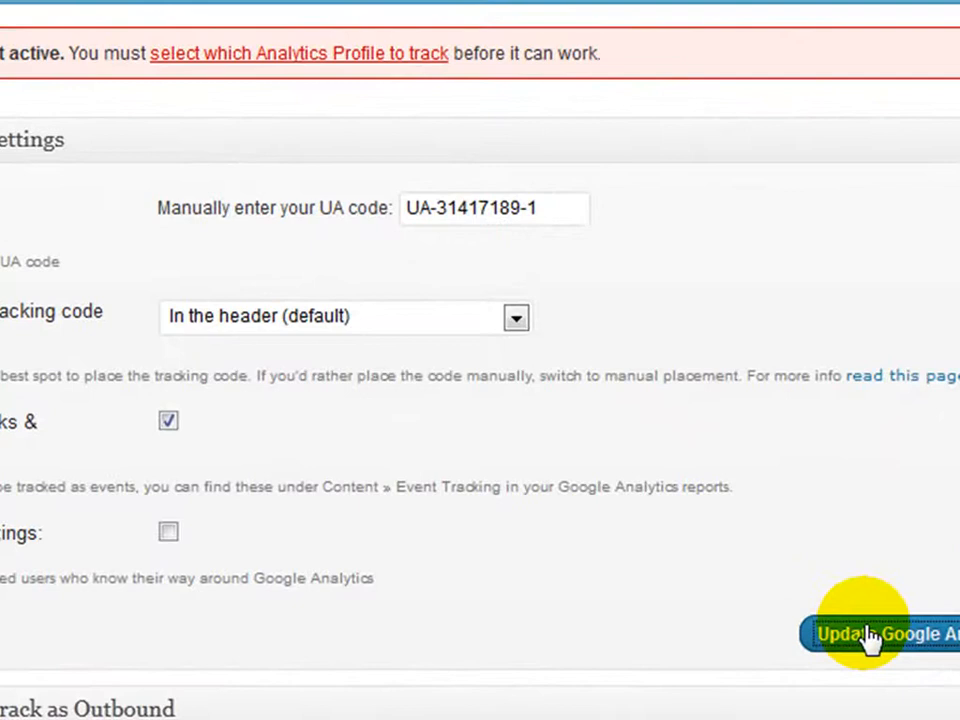
{"action": "left_click", "coordinate": [870, 636]}
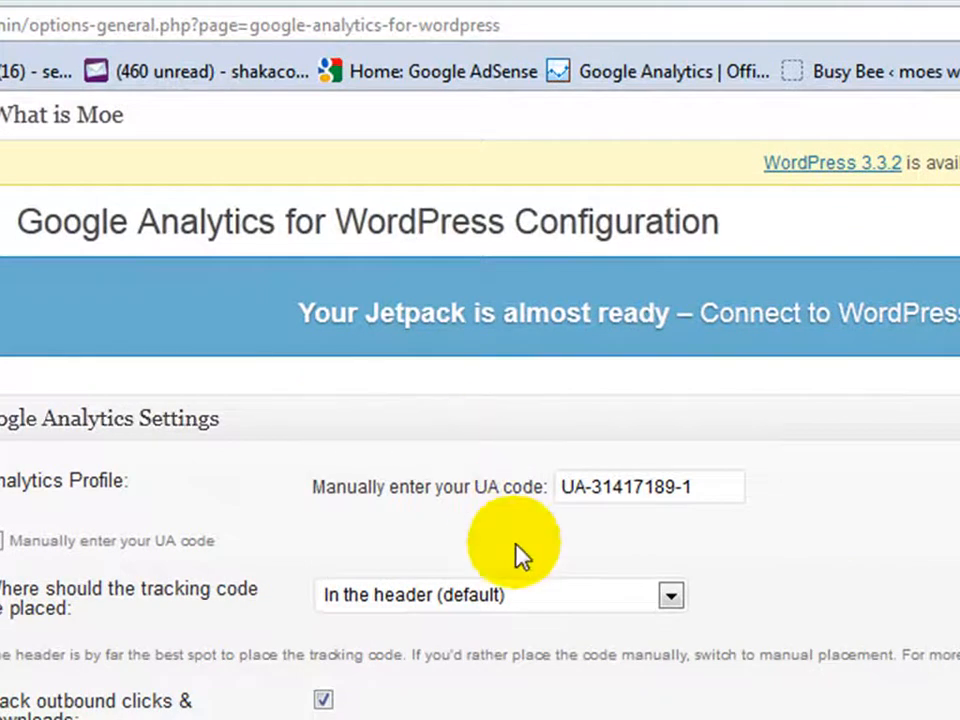
- Switch to Google Analytics and reload the property's tracking code page to recheck the tracking status
{"action": "left_click", "coordinate": [915, 2]}
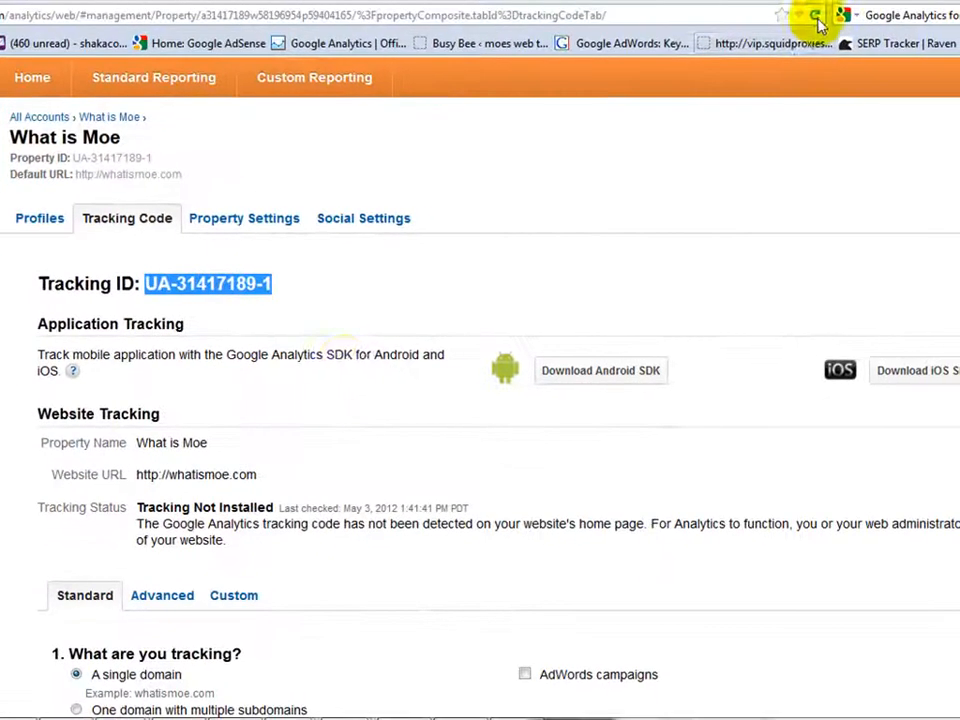
{"action": "left_click", "coordinate": [817, 17]}
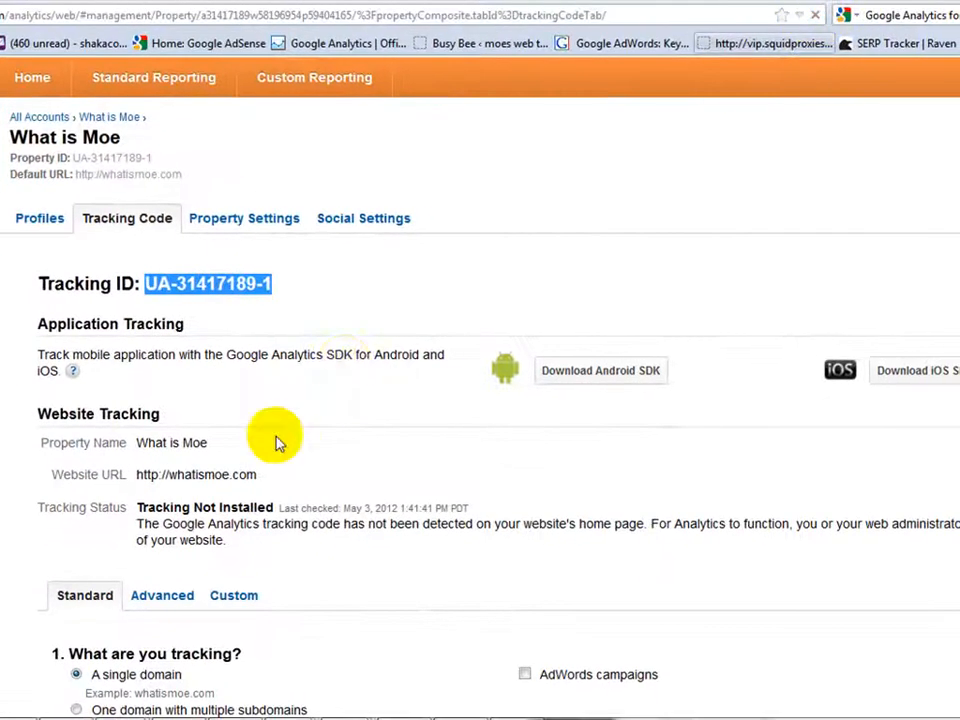